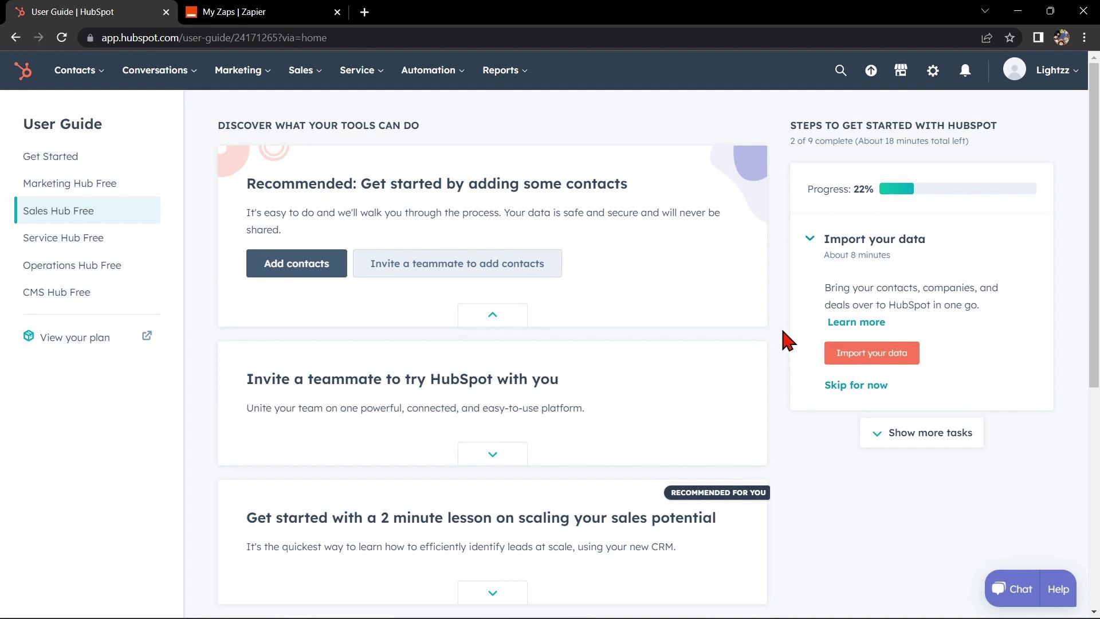
# Step: Search HubSpot's App Marketplace for 'google ca' and open the Google Calendar listing
pyautogui.click(901, 71)
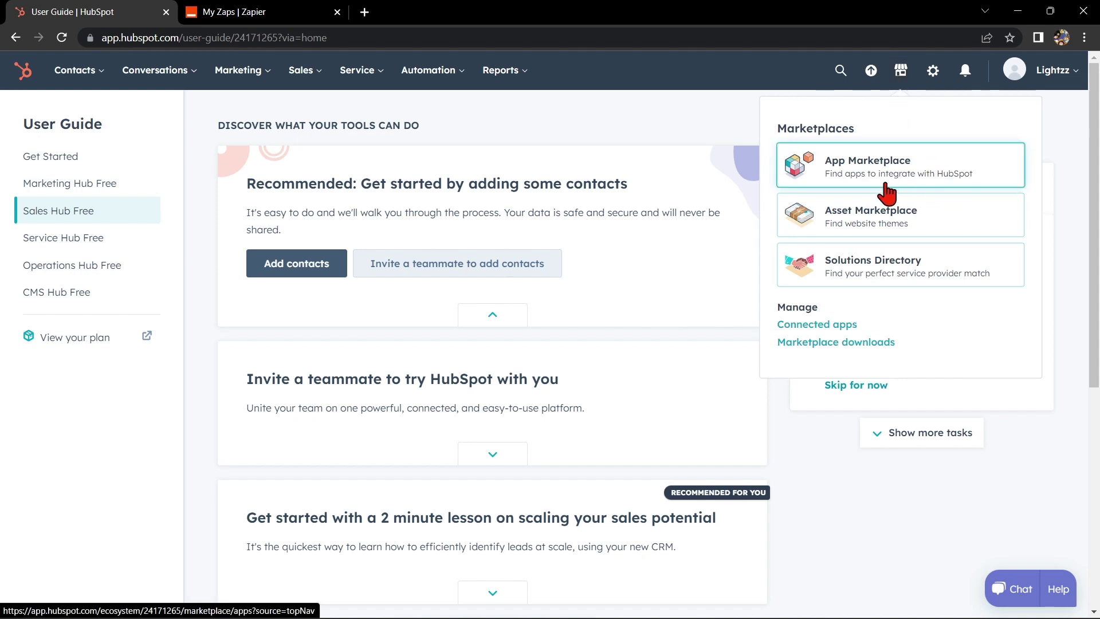
pyautogui.click(908, 175)
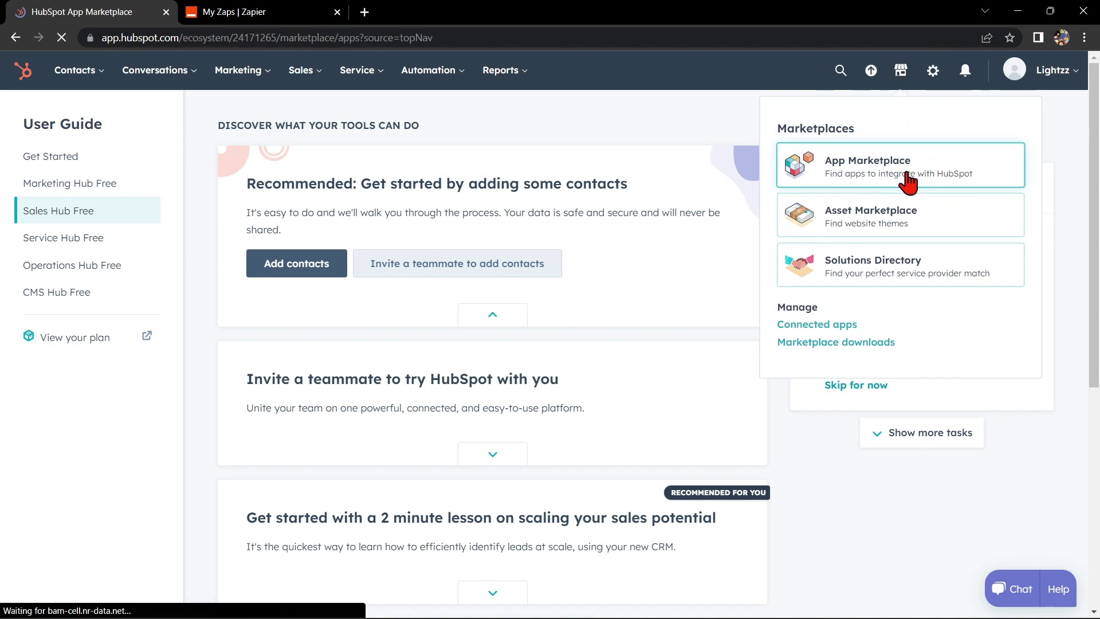
pyautogui.click(621, 221)
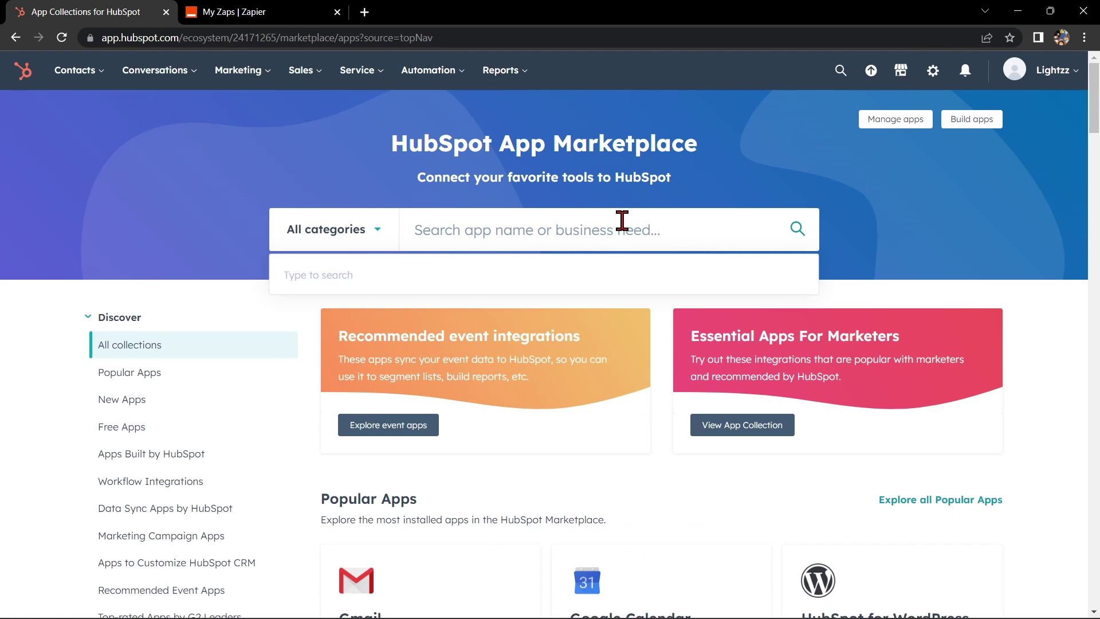
pyautogui.write('google ca')
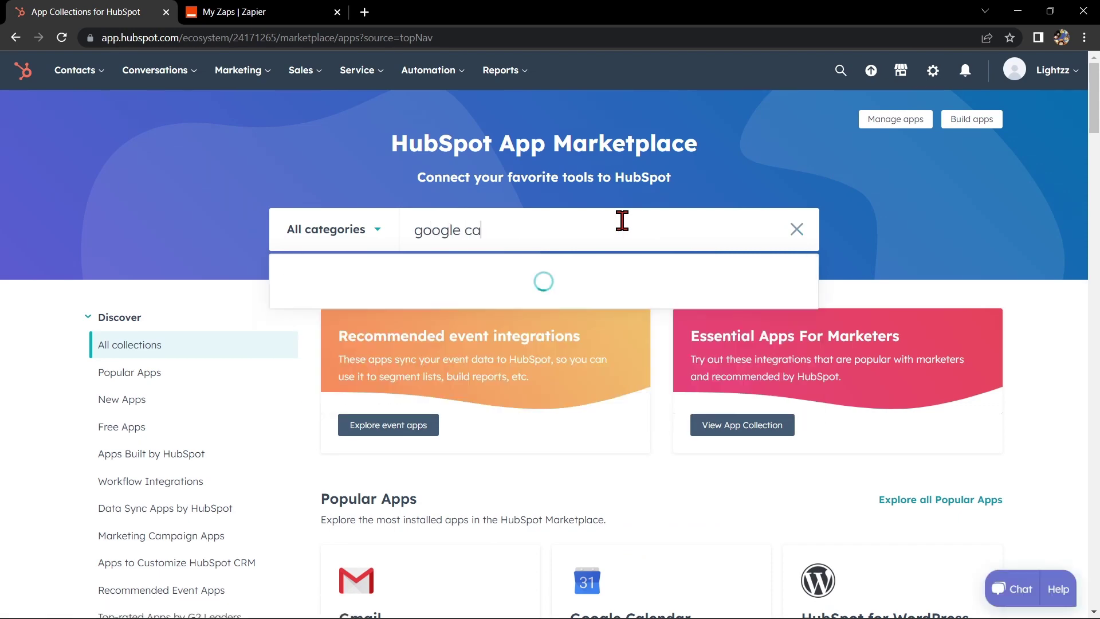
pyautogui.click(542, 328)
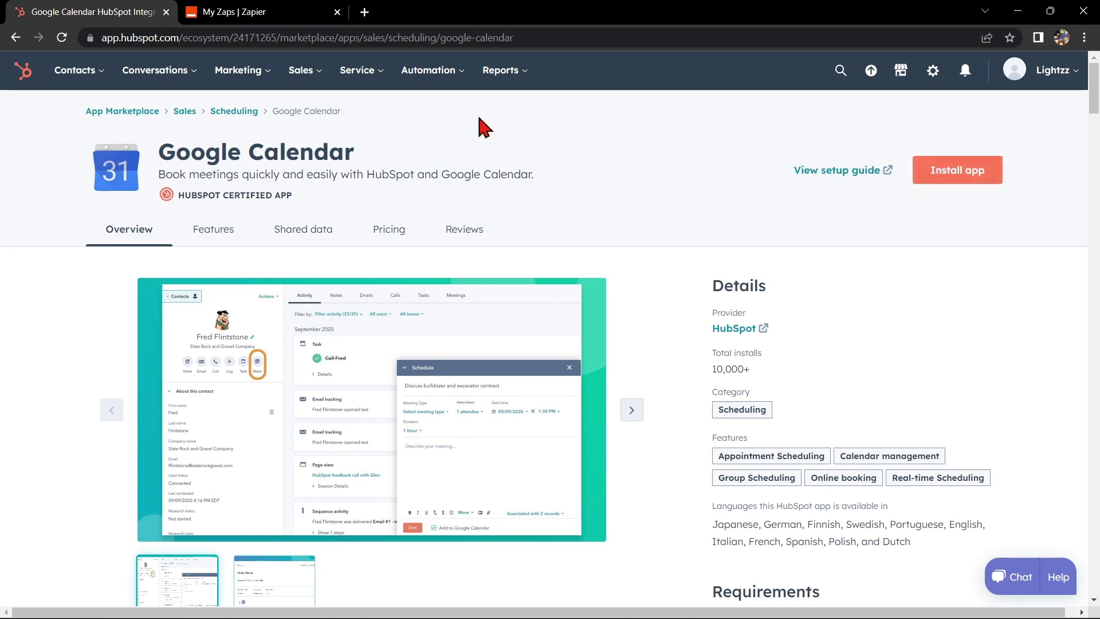
# Step: Create a new Zap from My Zaps and title it 'Hubspot with Google Calendar'
pyautogui.click(246, 11)
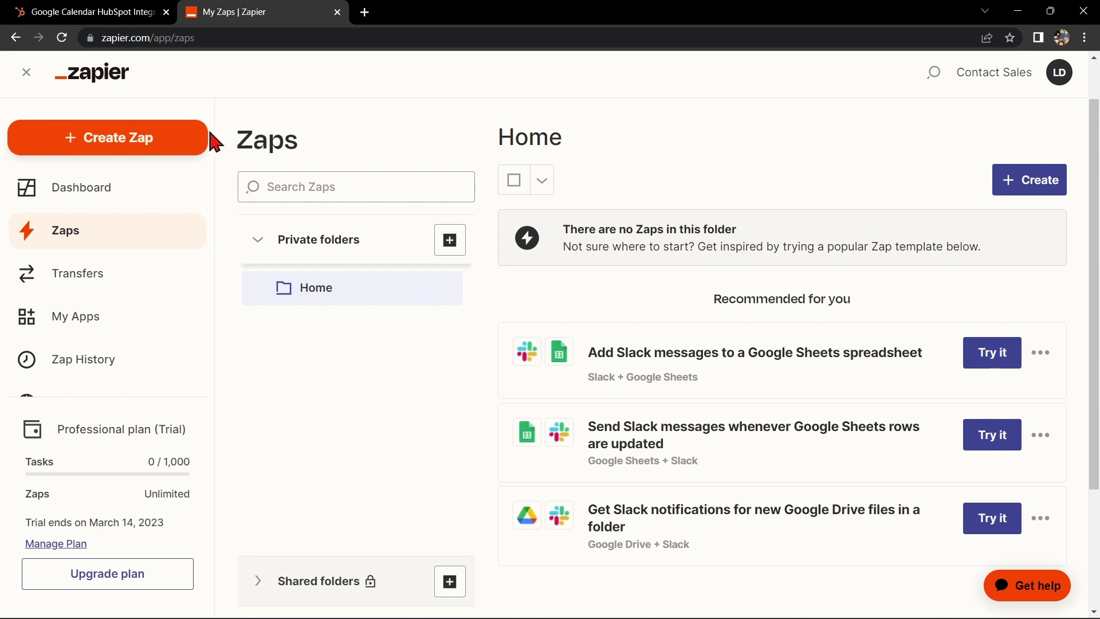
pyautogui.click(167, 148)
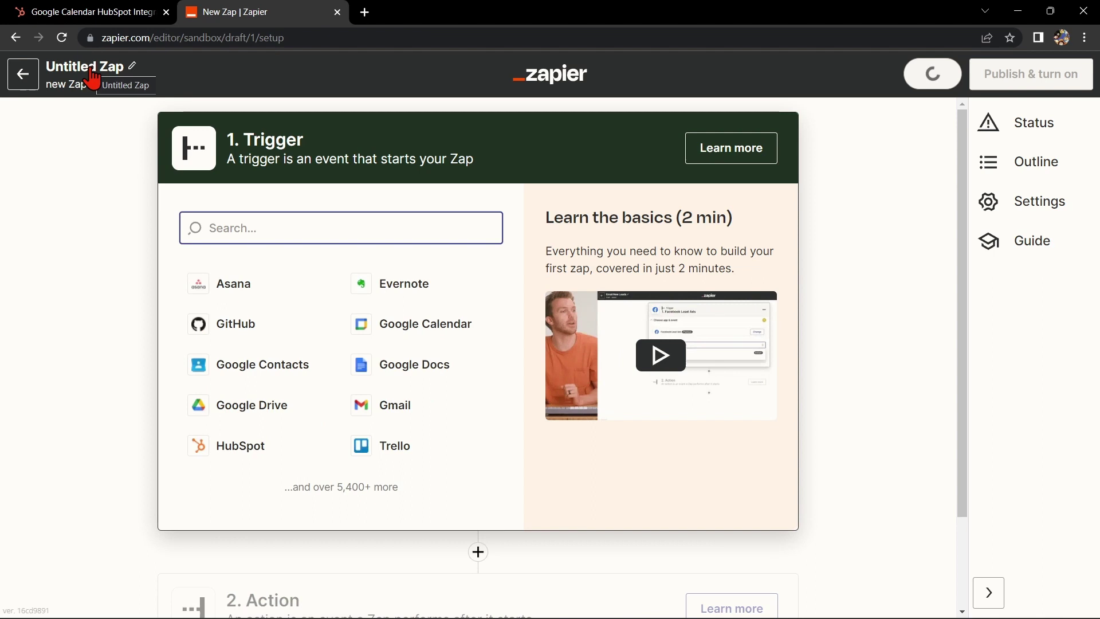
pyautogui.click(92, 66)
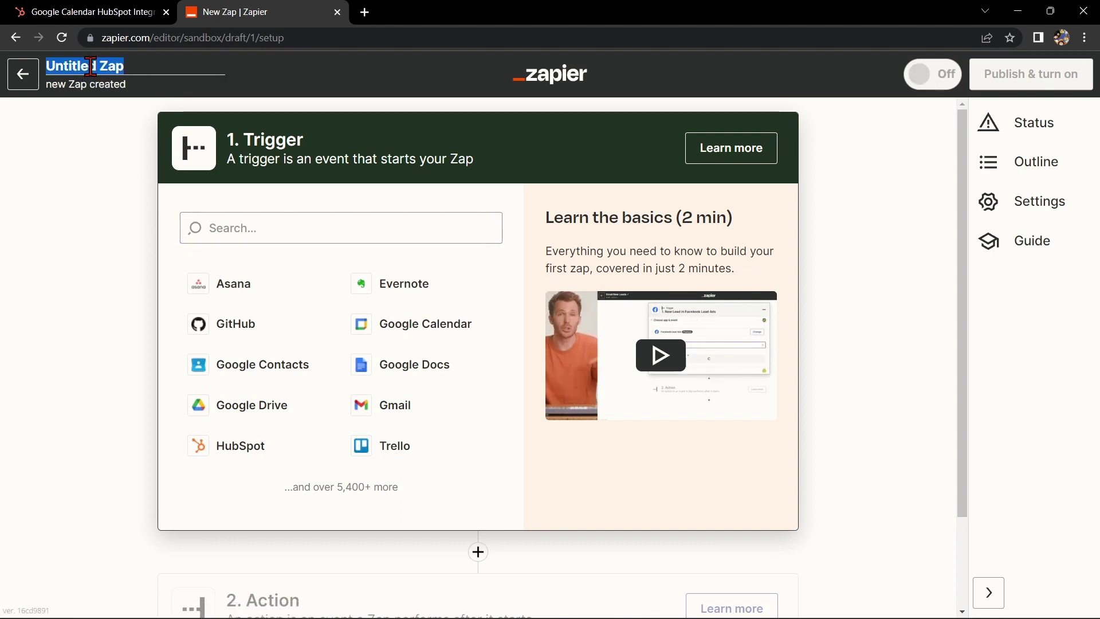
pyautogui.write('Hubspot with Google Calendar')
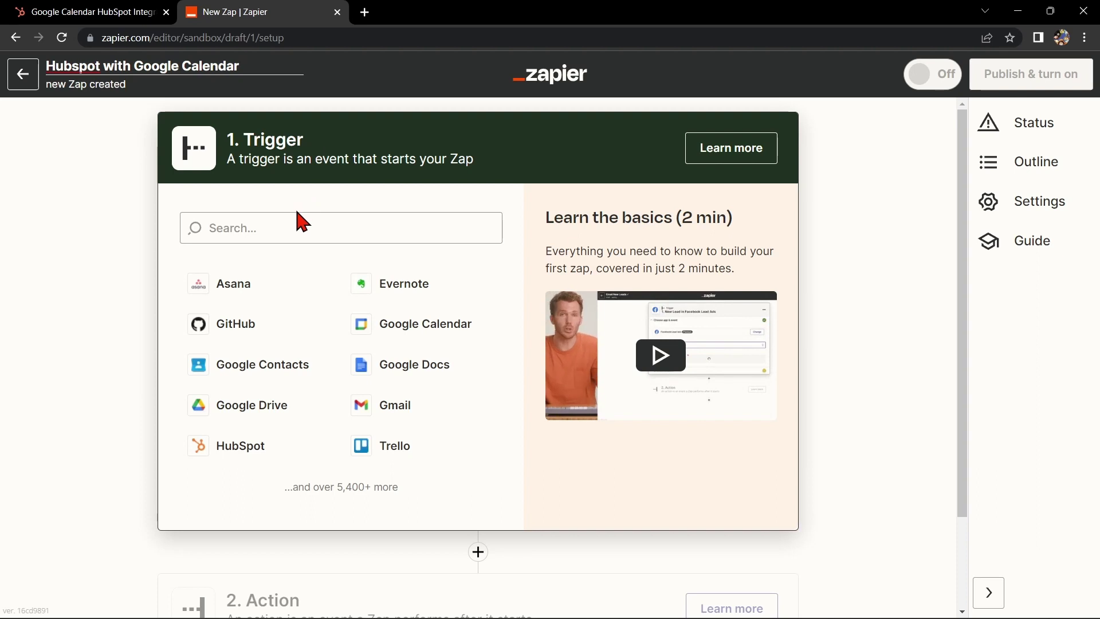
# Step: Make HubSpot's Updated Deal Stage event the Zap's trigger and continue to account setup
pyautogui.click(264, 447)
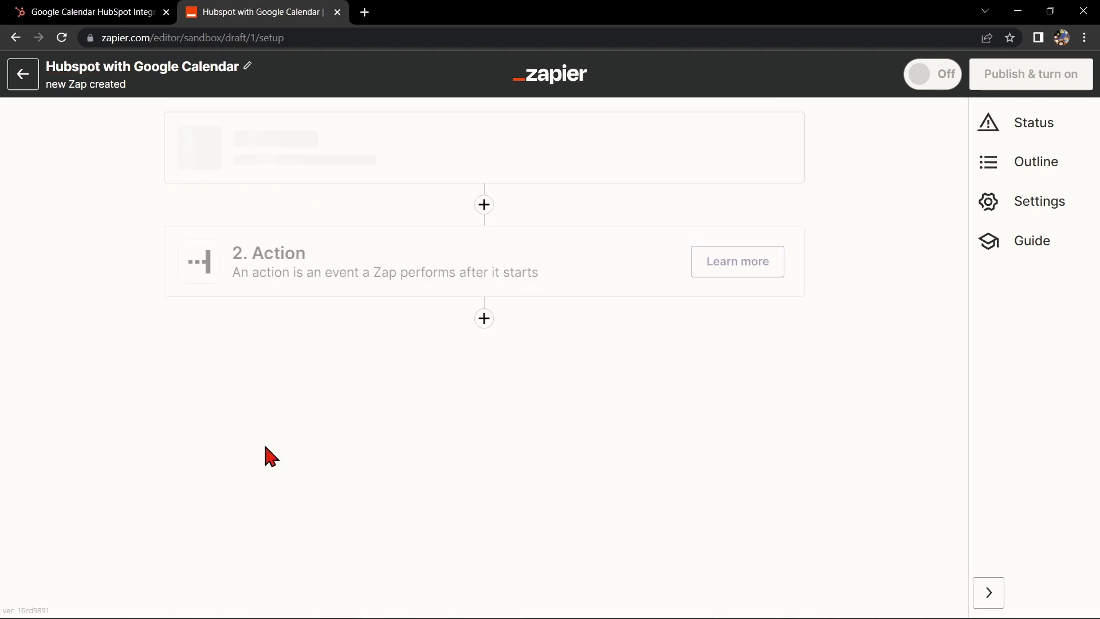
pyautogui.click(296, 337)
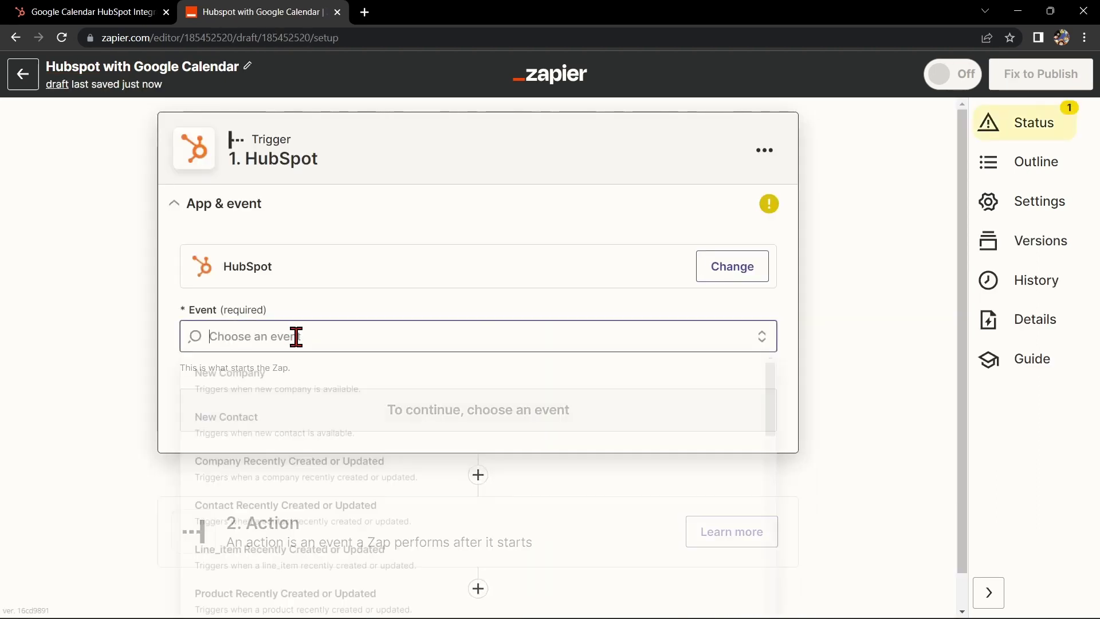
pyautogui.scroll(-1, 825, 364)
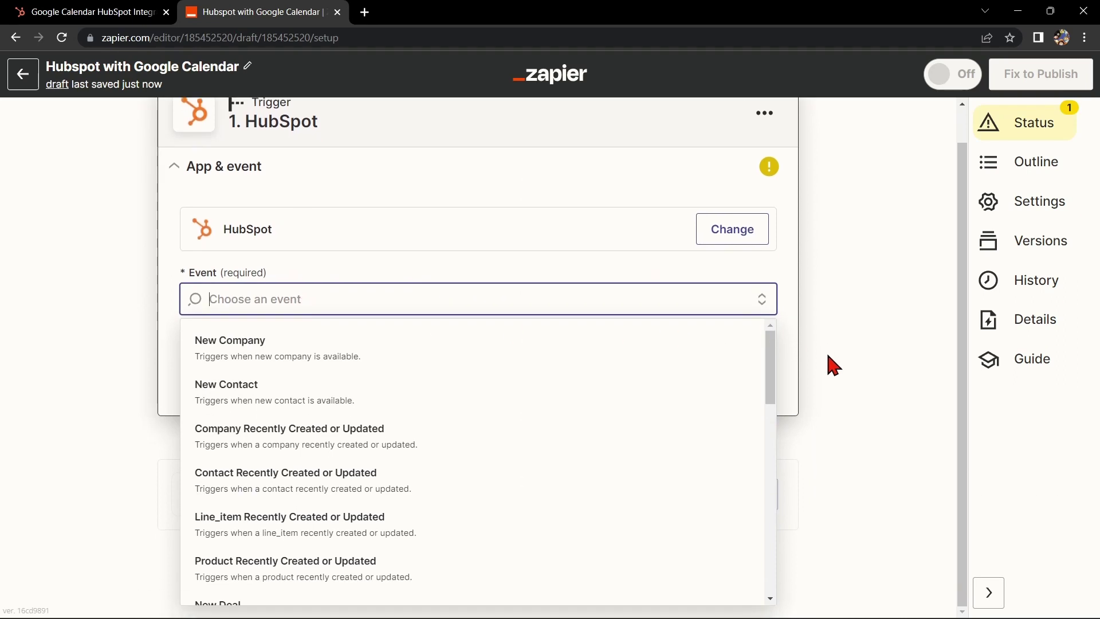
pyautogui.scroll(-4, 405, 399)
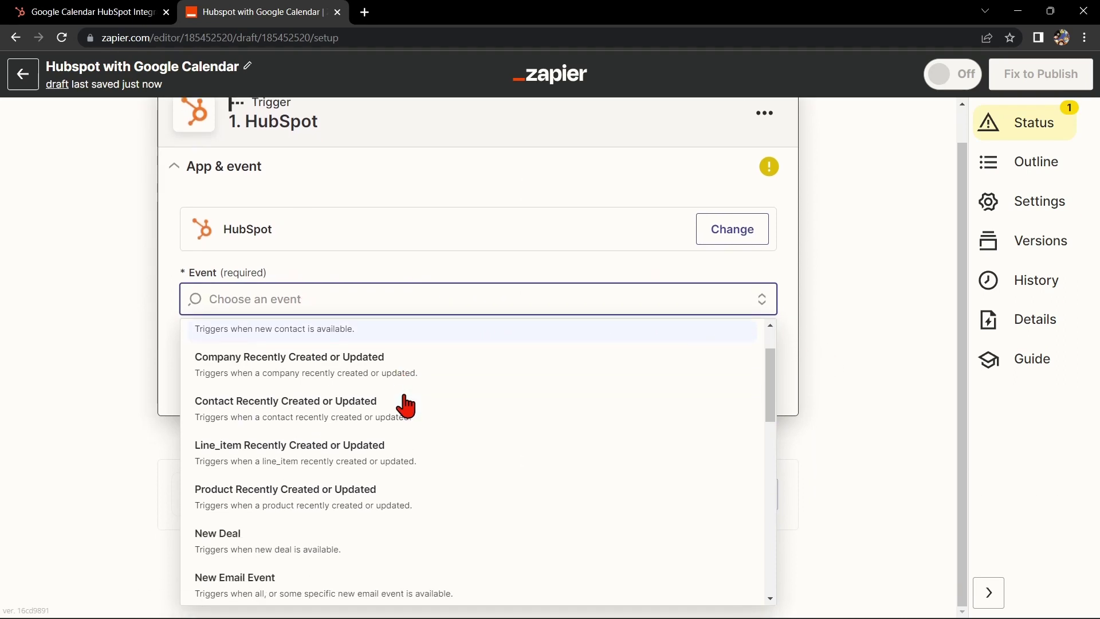
pyautogui.scroll(-8, 405, 400)
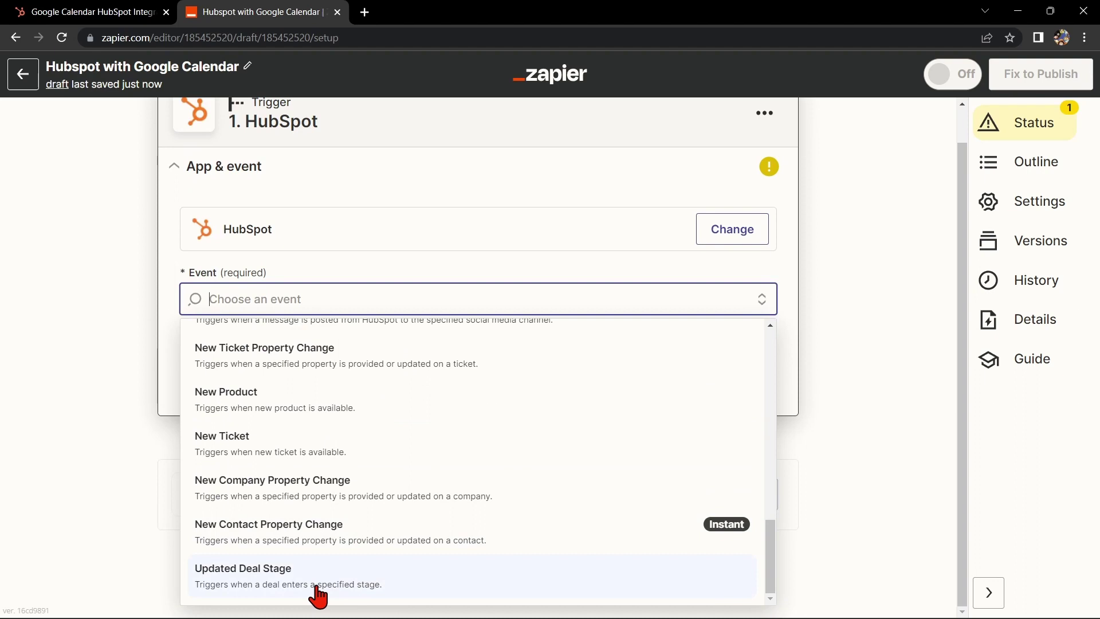
pyautogui.click(376, 590)
pyautogui.click(541, 394)
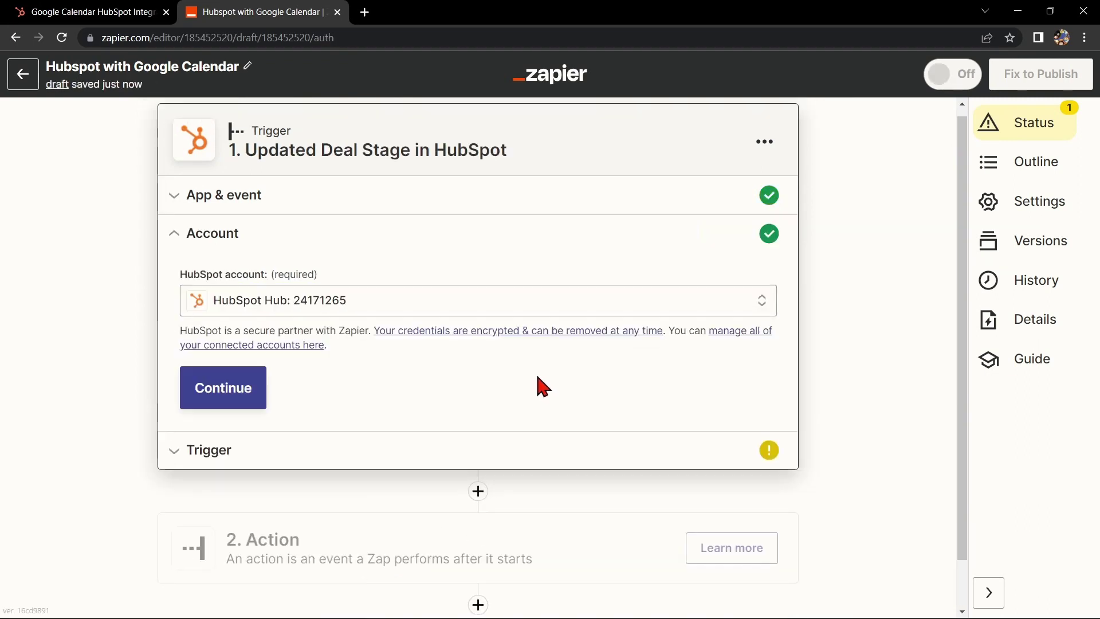
# Step: Set the trigger to Sales Pipeline deals in the Decision Maker Bought-In stage
pyautogui.click(254, 408)
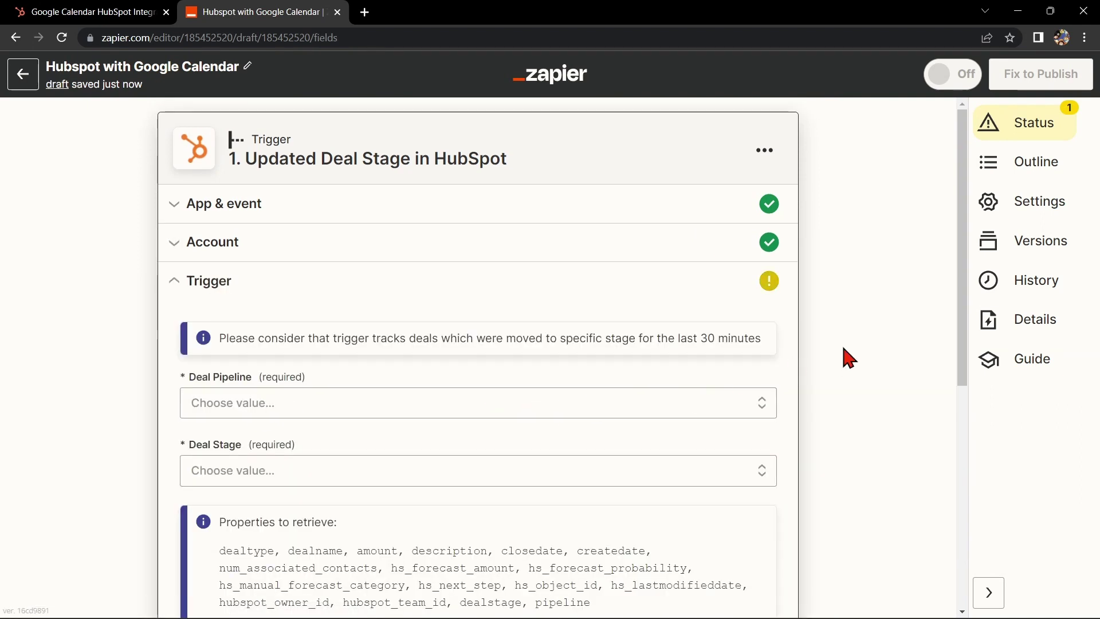
pyautogui.click(585, 401)
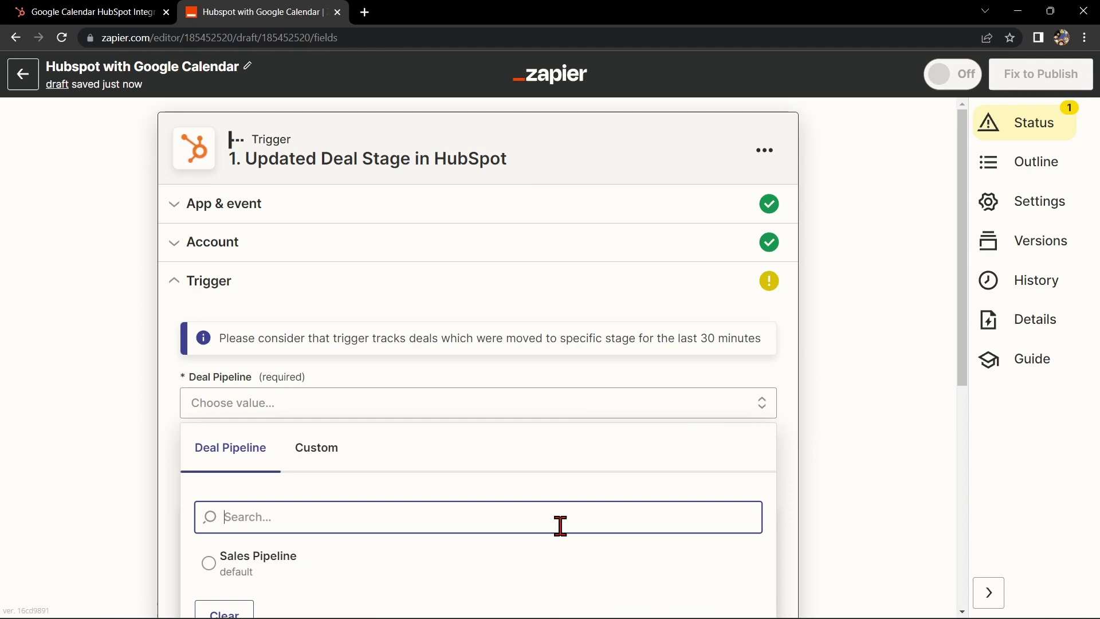
pyautogui.click(447, 563)
pyautogui.click(590, 471)
pyautogui.scroll(-3, 811, 501)
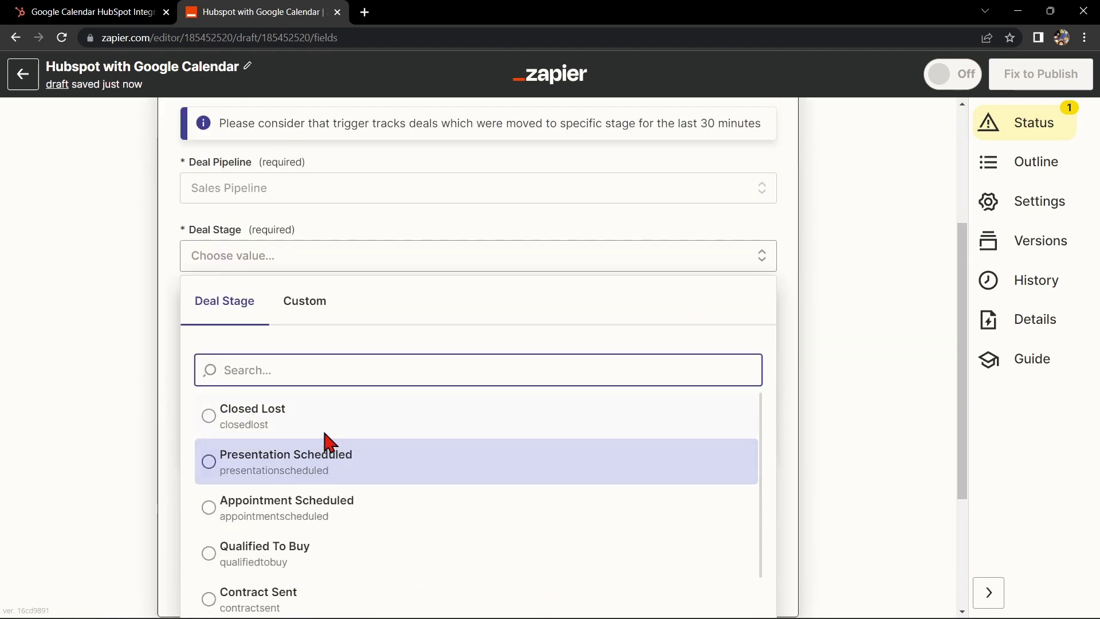
pyautogui.click(325, 434)
pyautogui.scroll(-2, 534, 503)
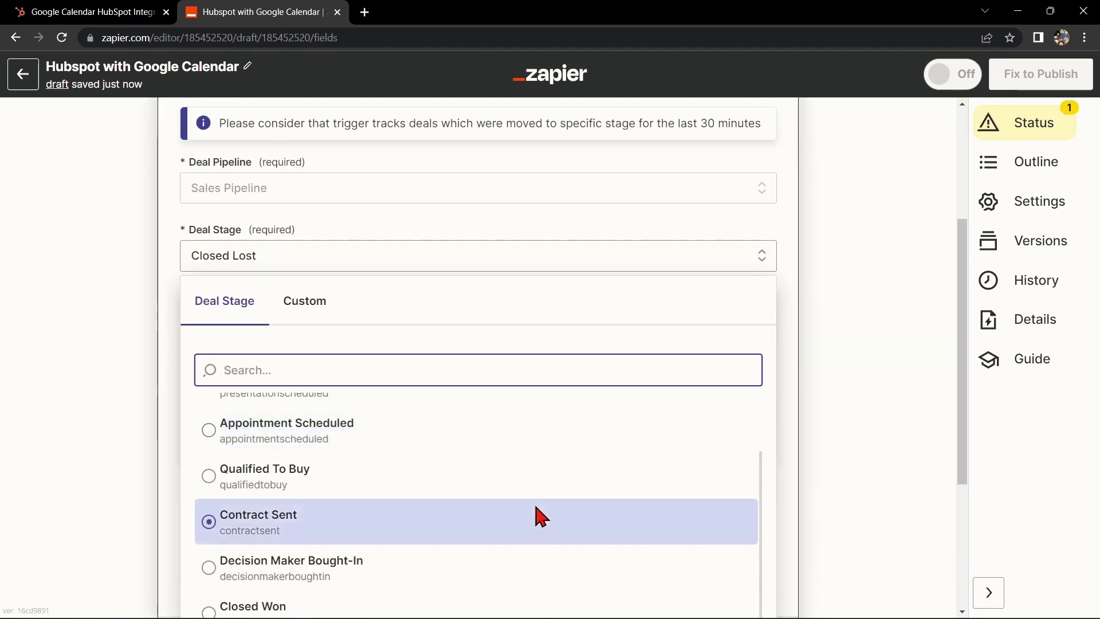
pyautogui.click(486, 573)
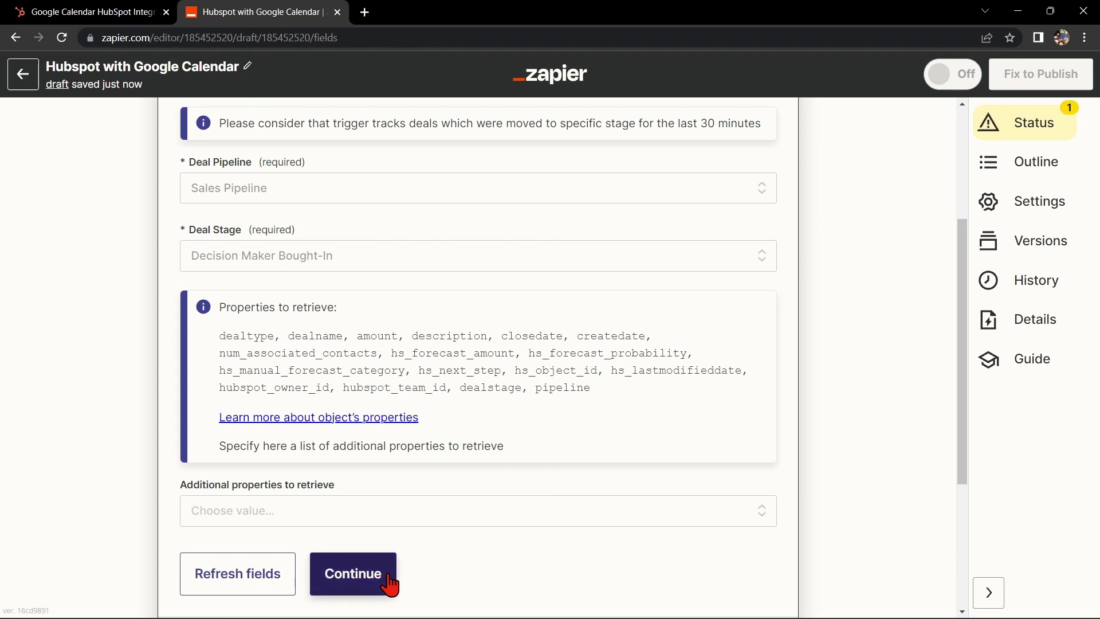
# Step: Test the trigger, pulling sample Deal A from HubSpot
pyautogui.click(389, 577)
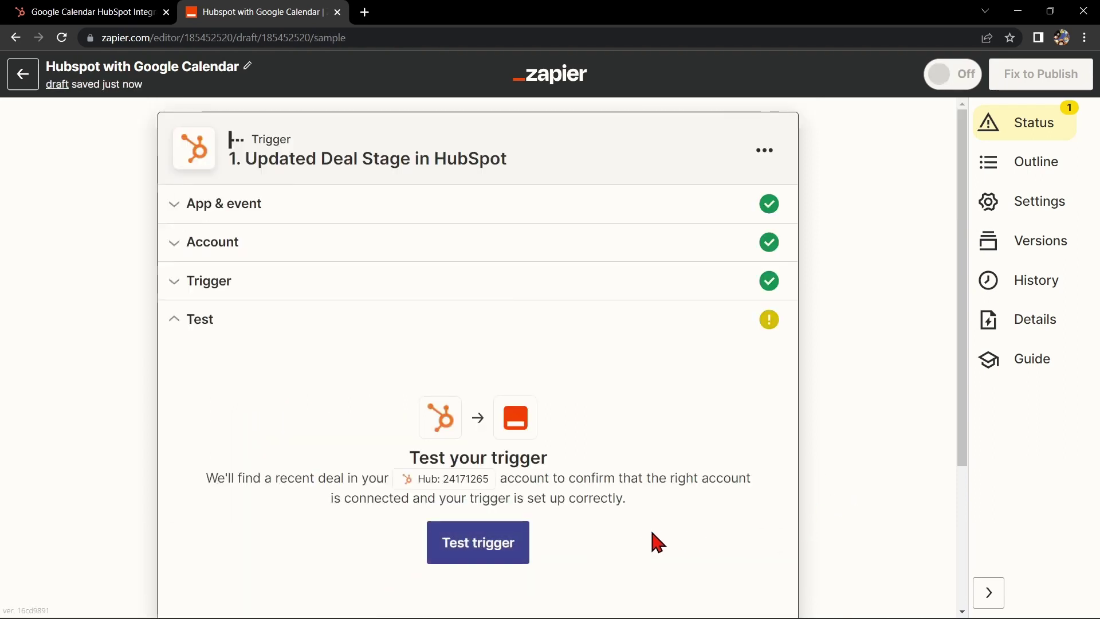
pyautogui.click(479, 547)
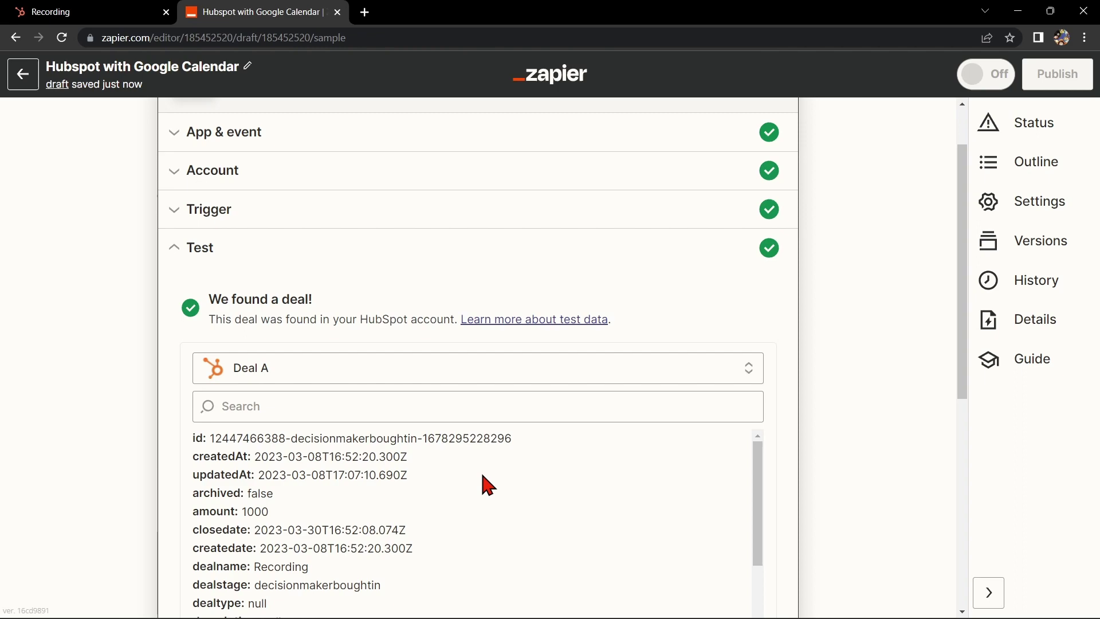
pyautogui.scroll(-5, 889, 472)
# Step: Add a Google Calendar action step using the Create Detailed Event event
pyautogui.click(671, 411)
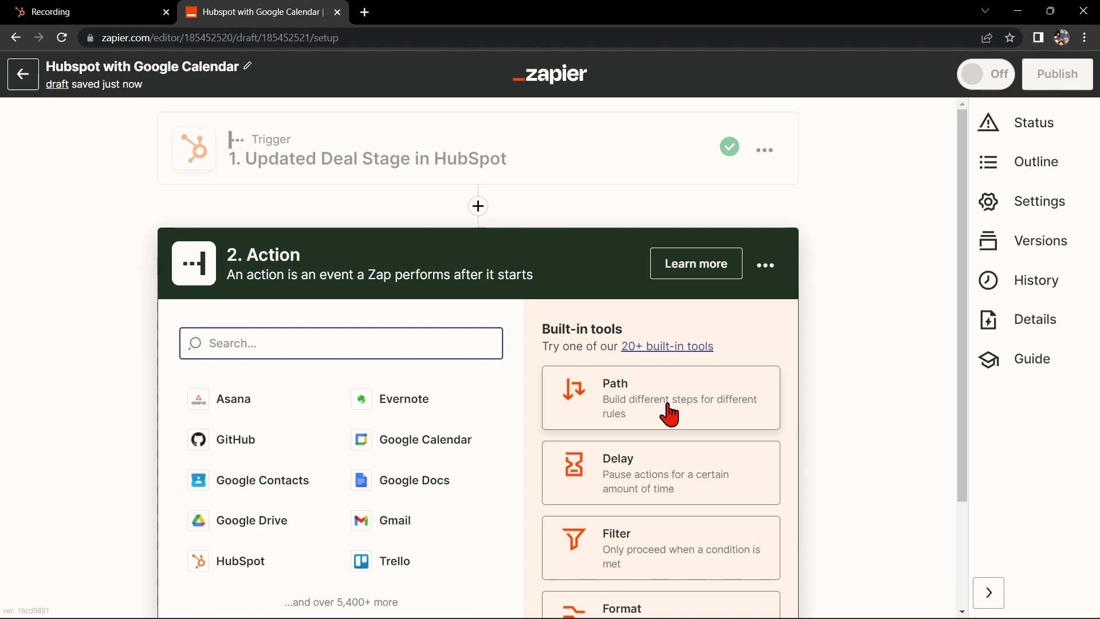
pyautogui.click(455, 440)
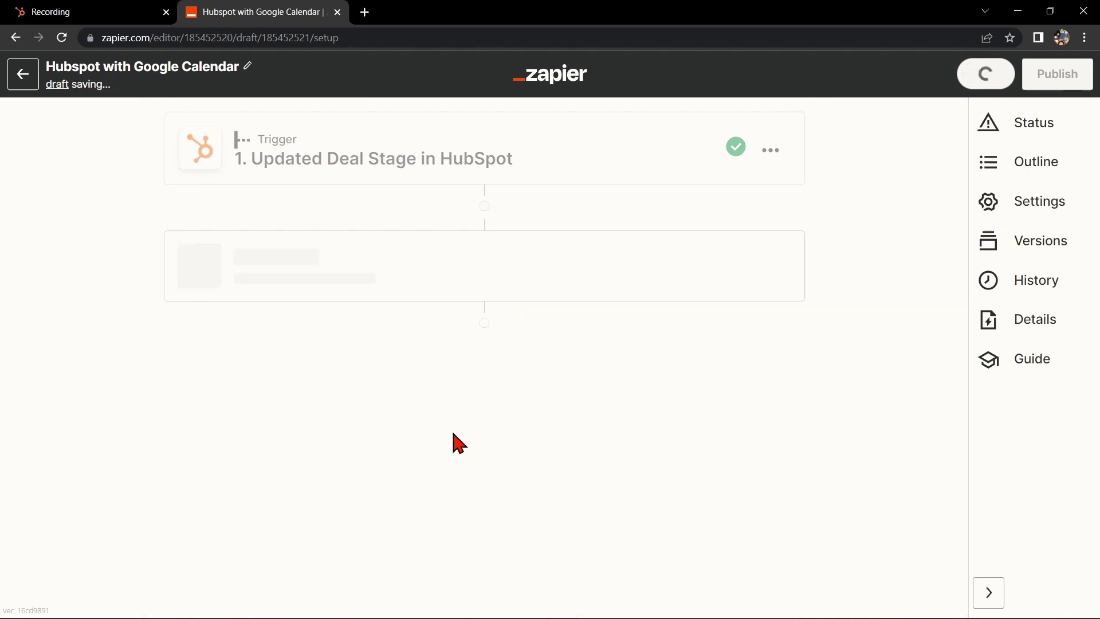
pyautogui.click(453, 441)
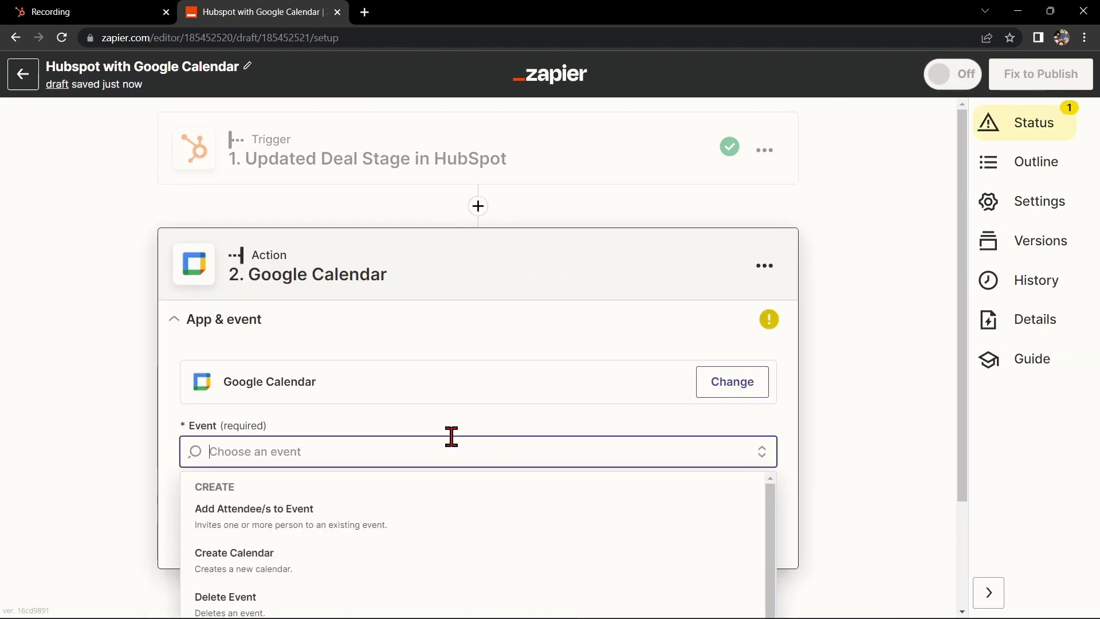
pyautogui.scroll(-2, 842, 418)
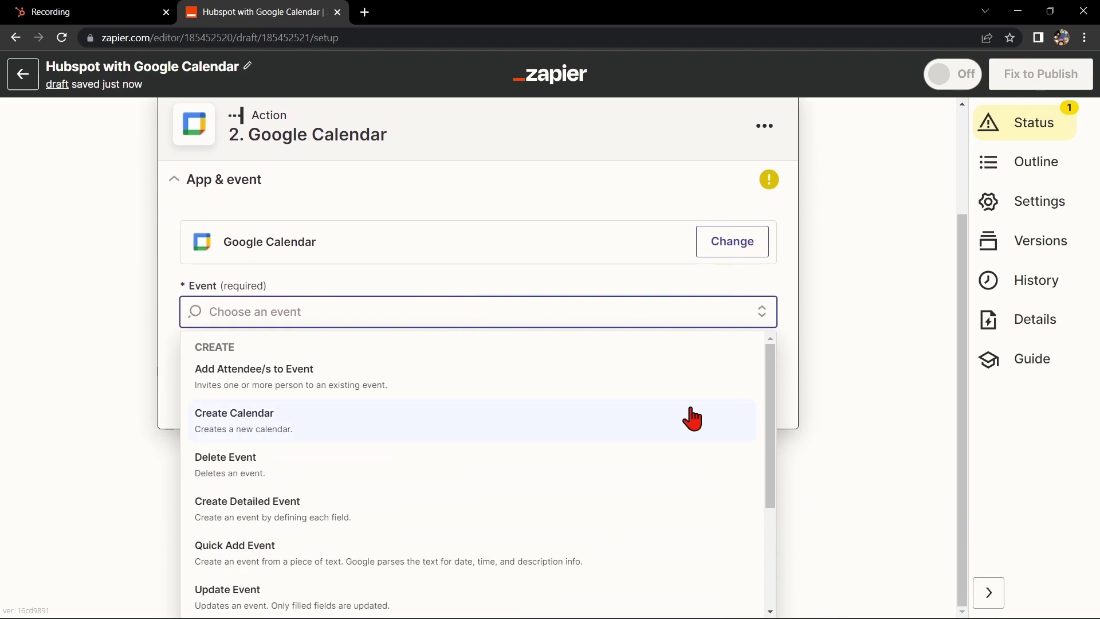
pyautogui.scroll(-1, 692, 418)
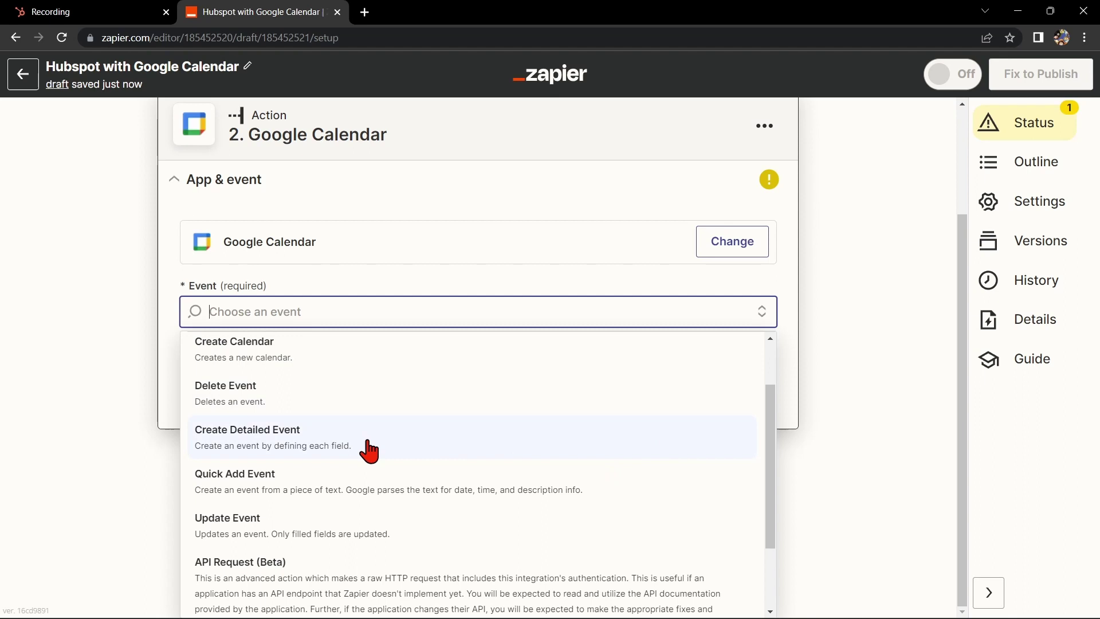
pyautogui.click(408, 451)
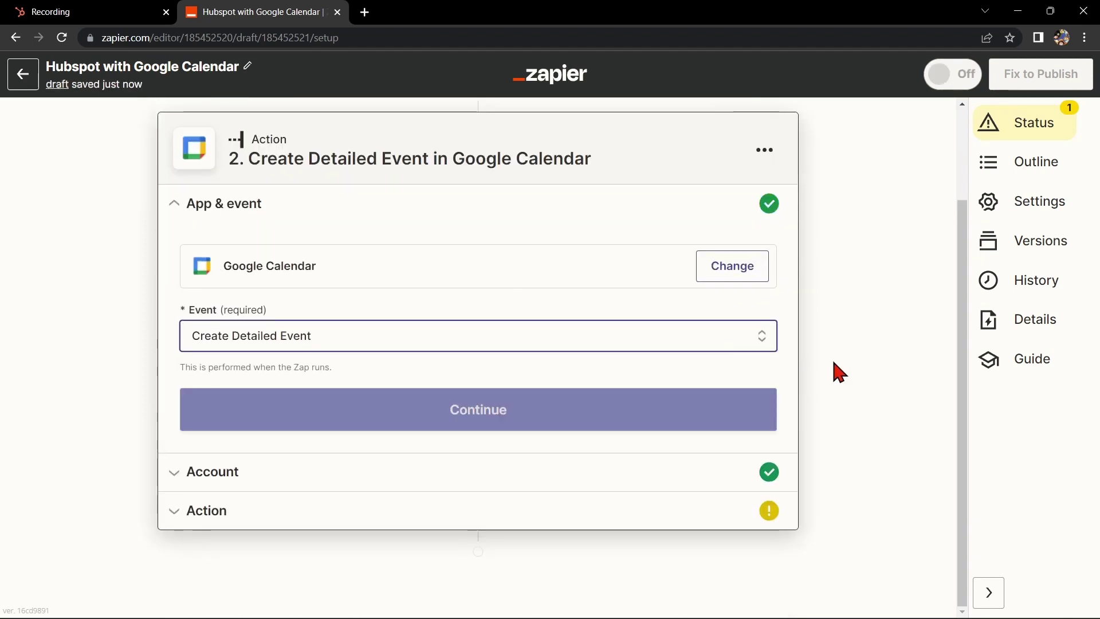
# Step: Keep the connected Google Calendar account and choose its calendar for the event
pyautogui.click(685, 412)
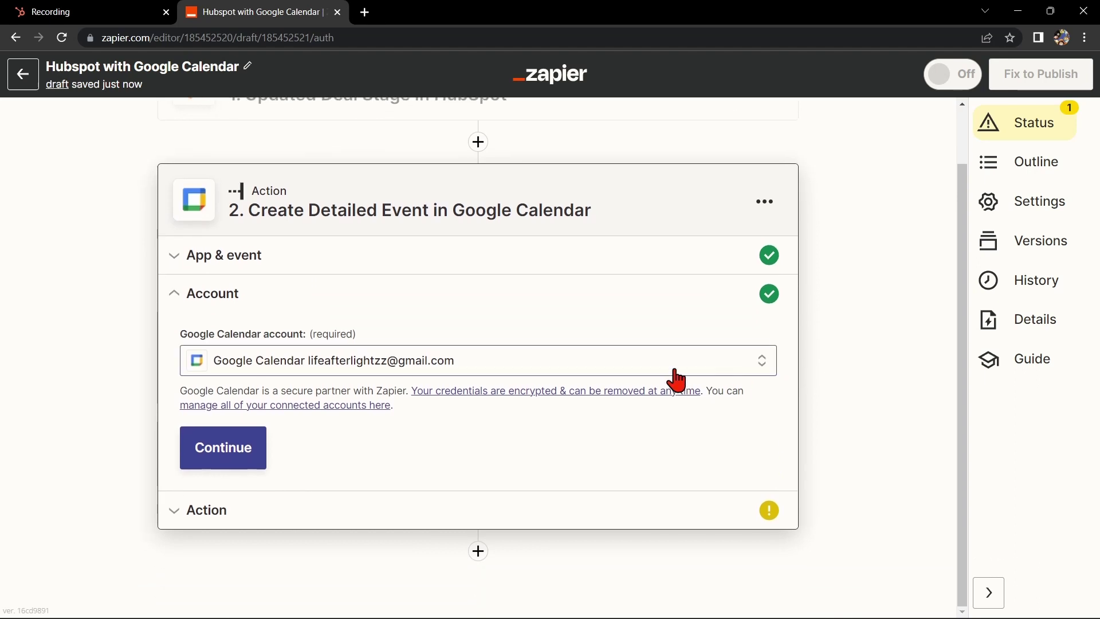
pyautogui.click(675, 367)
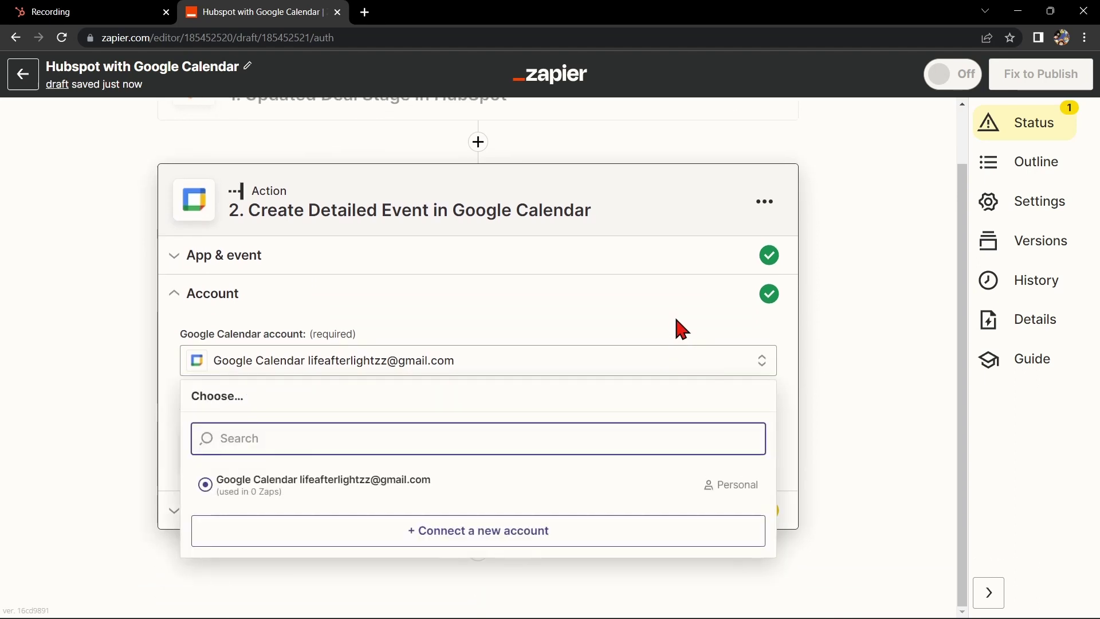
pyautogui.click(680, 328)
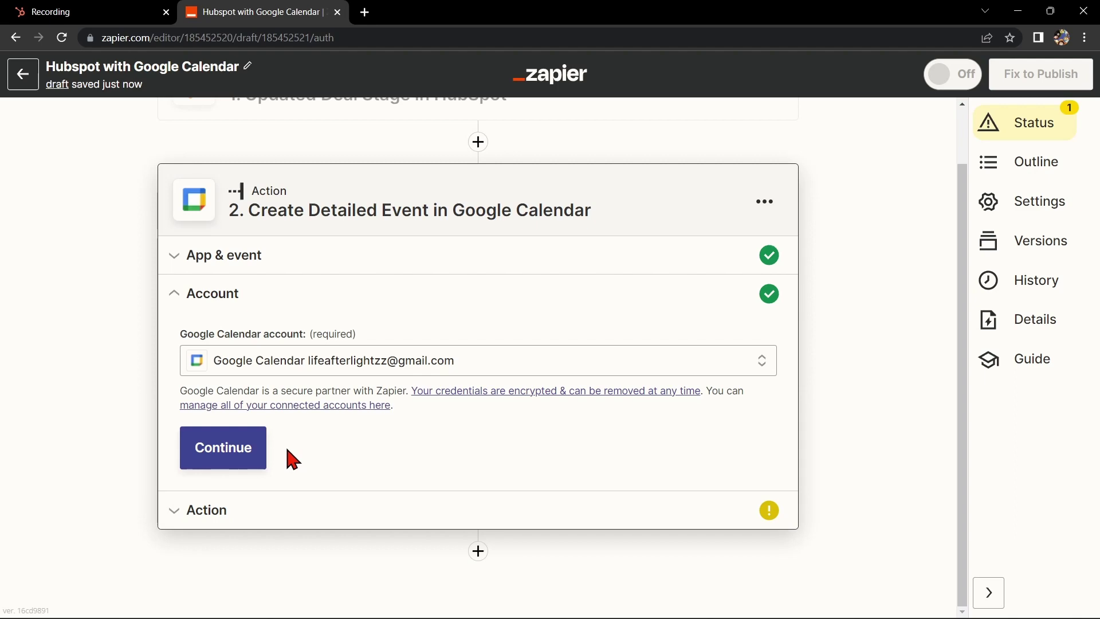
pyautogui.click(255, 455)
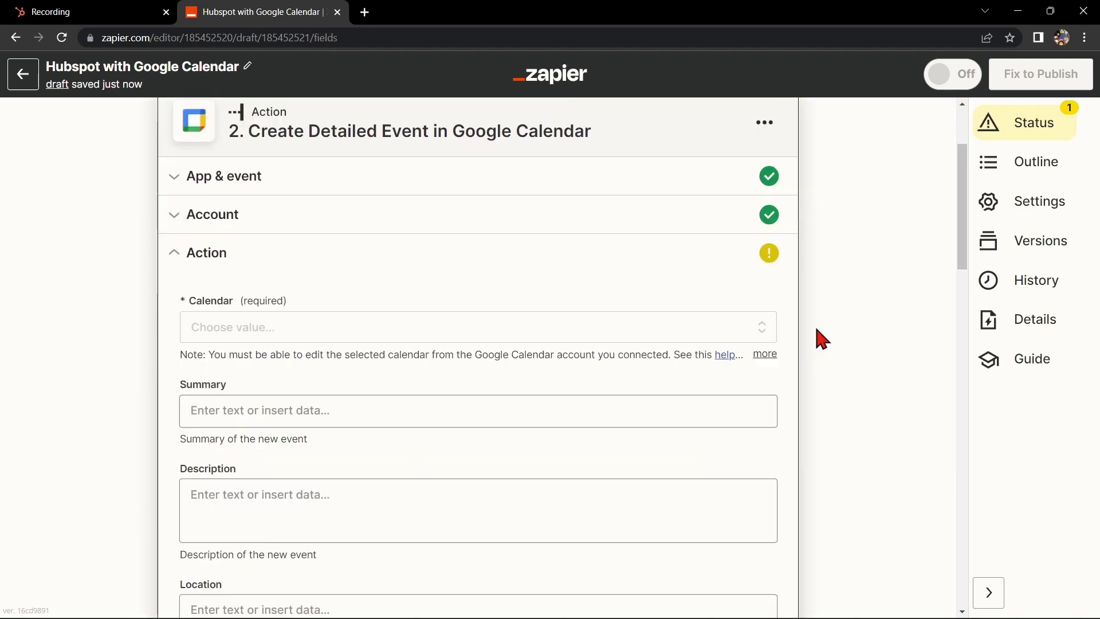
pyautogui.click(228, 423)
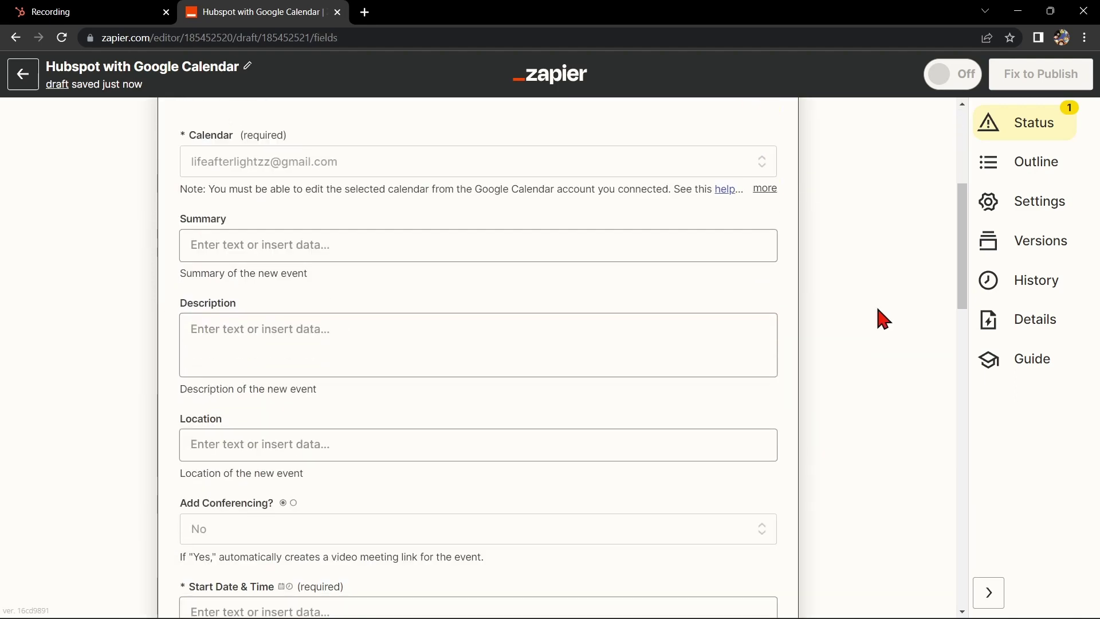
# Step: Set the event start to 'now' and the end date to 09/03/2023
pyautogui.scroll(-2, 883, 318)
pyautogui.click(462, 484)
pyautogui.write('now')
pyautogui.scroll(-4, 639, 479)
pyautogui.click(353, 356)
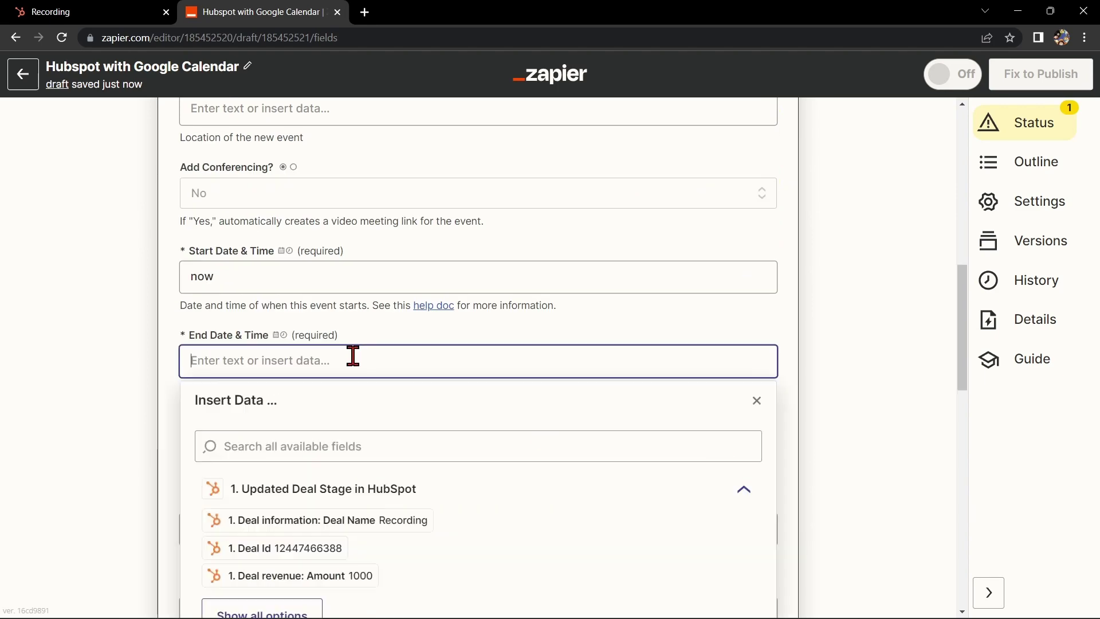
pyautogui.write('09/03/2023')
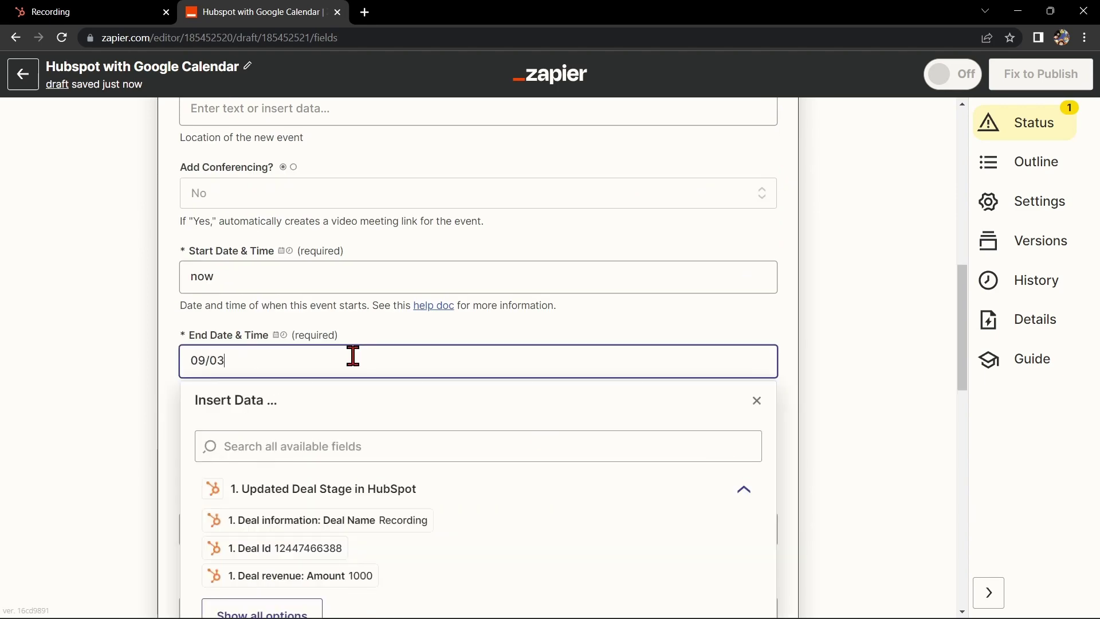
pyautogui.click(832, 315)
pyautogui.scroll(-15, 835, 356)
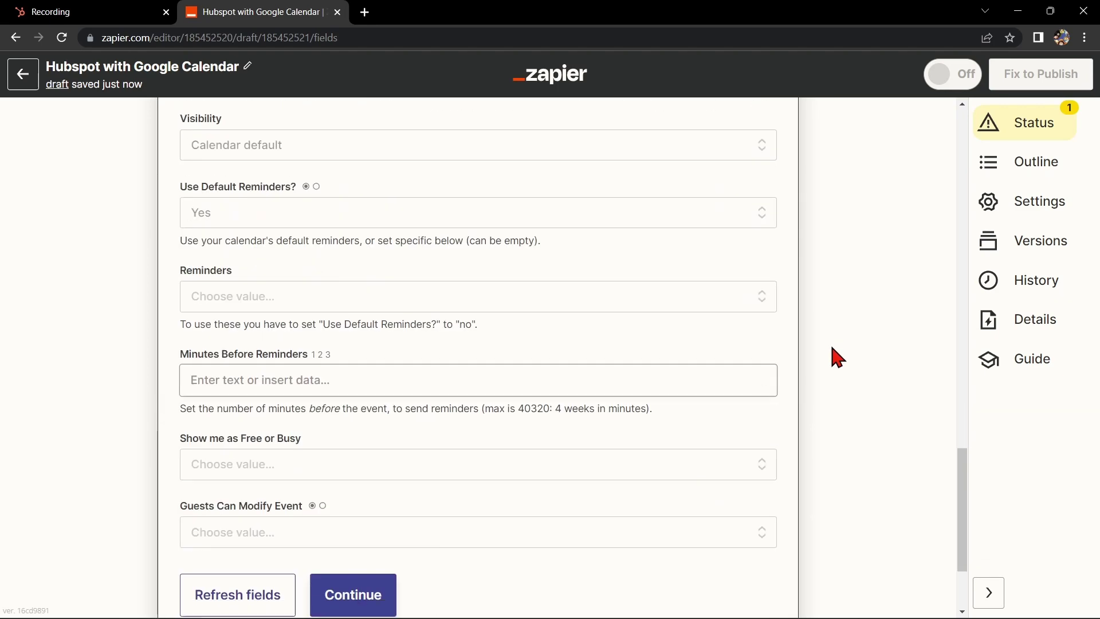
# Step: Test the action to create a confirmed calendar event, then publish and switch on the Zap
pyautogui.click(360, 449)
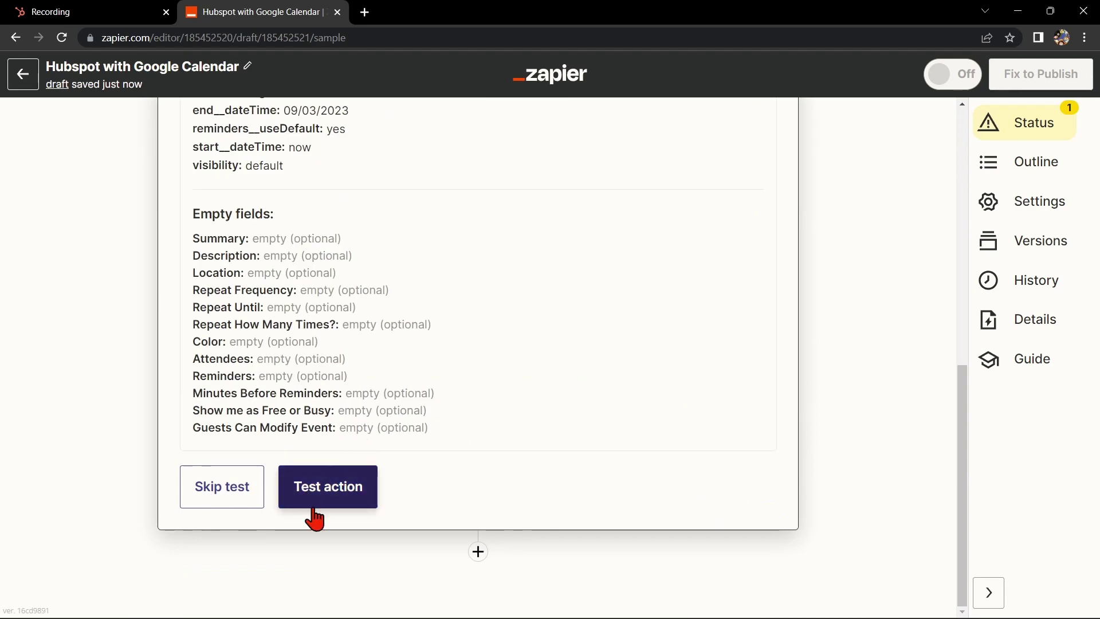
pyautogui.click(333, 497)
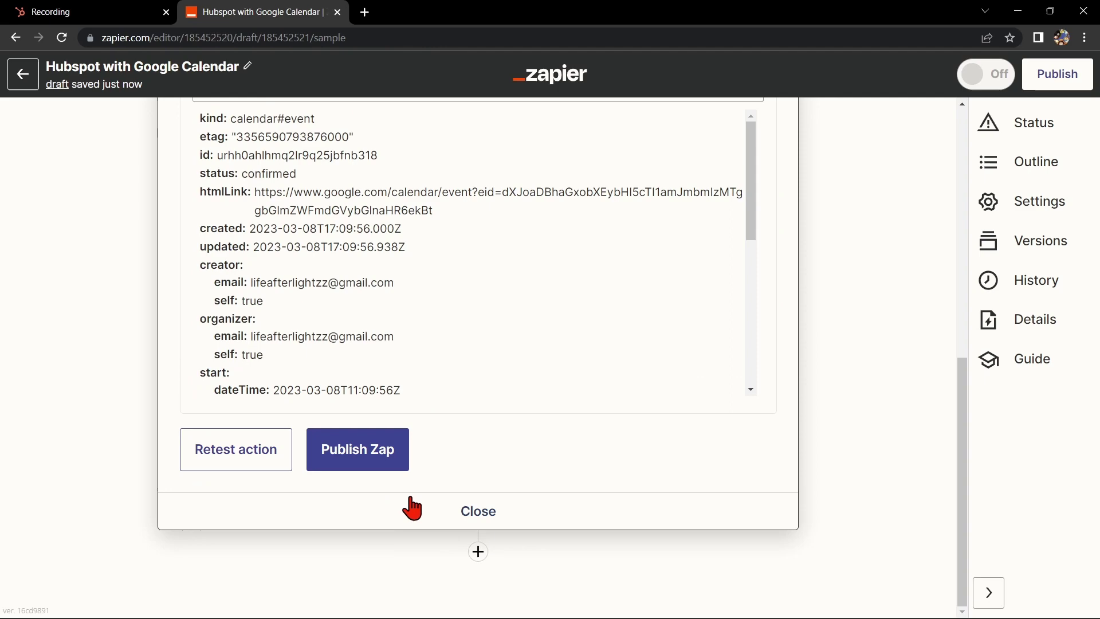
pyautogui.click(387, 454)
pyautogui.click(565, 363)
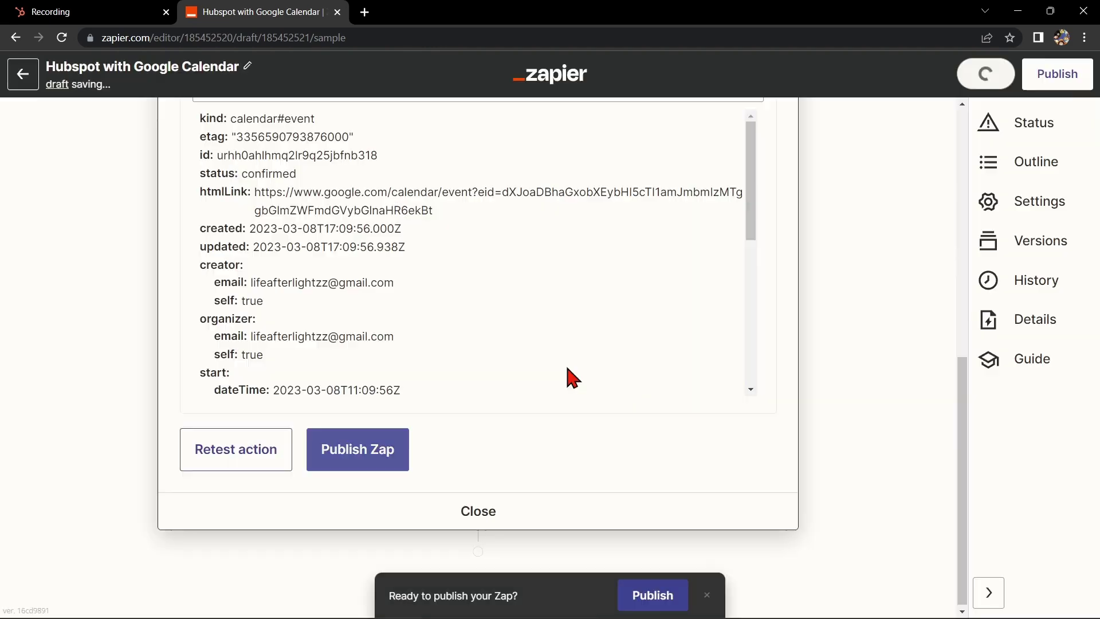